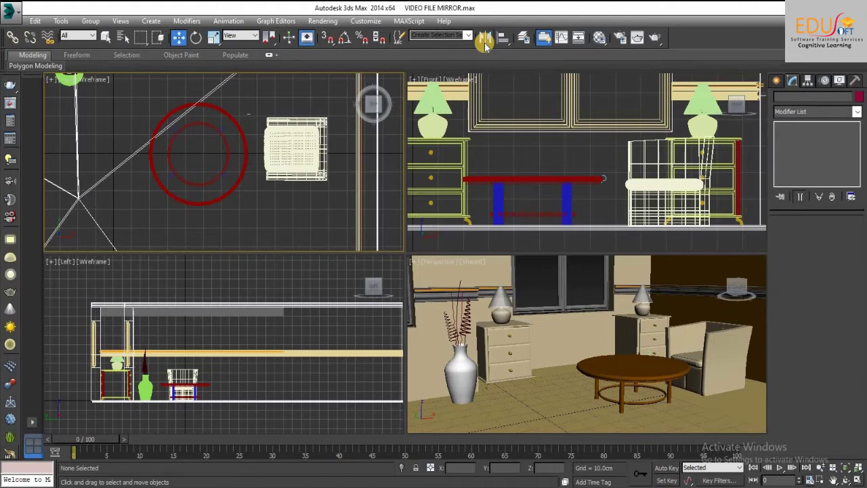
Step: Maximize the perspective view, select the armchair beside the round table and open its Mirror settings
middle_click_drag(677, 325, 616, 328)
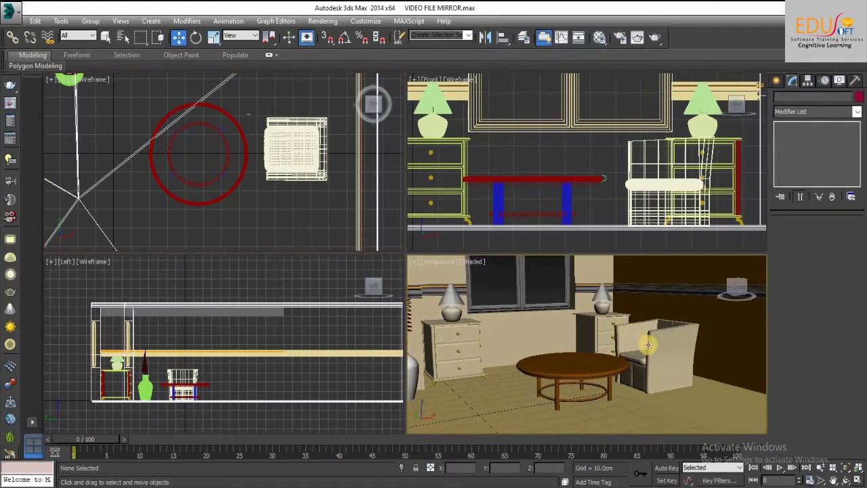
left_click(847, 467)
middle_click_drag(600, 358, 597, 362, "alt")
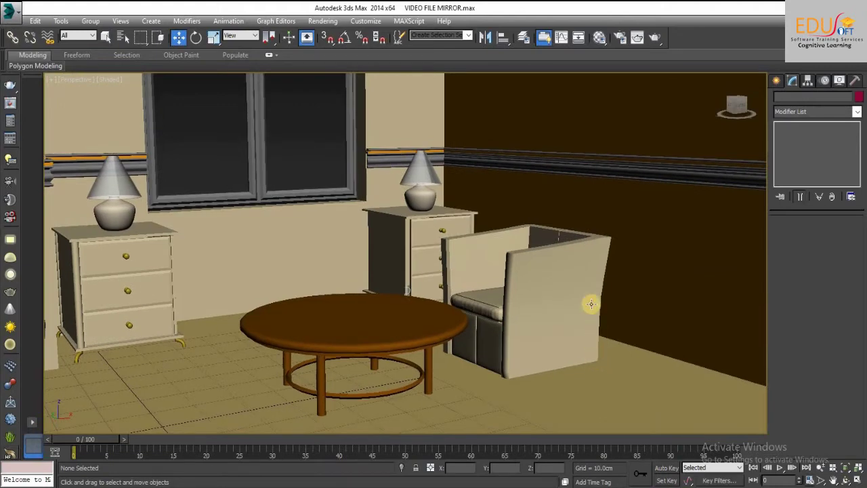
left_click(563, 281)
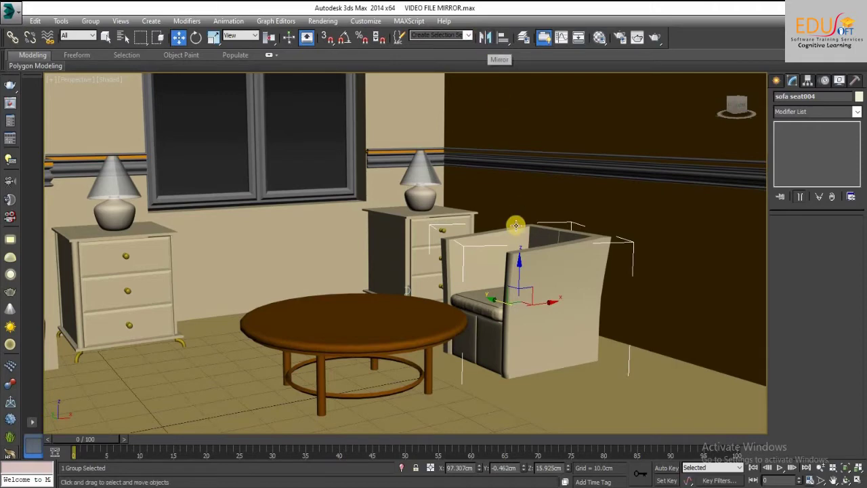
left_click(486, 38)
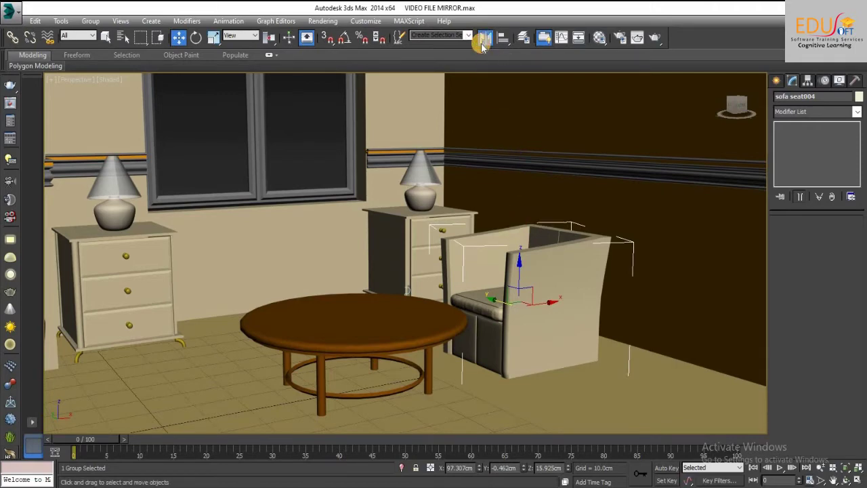
left_click_drag(426, 157, 324, 148)
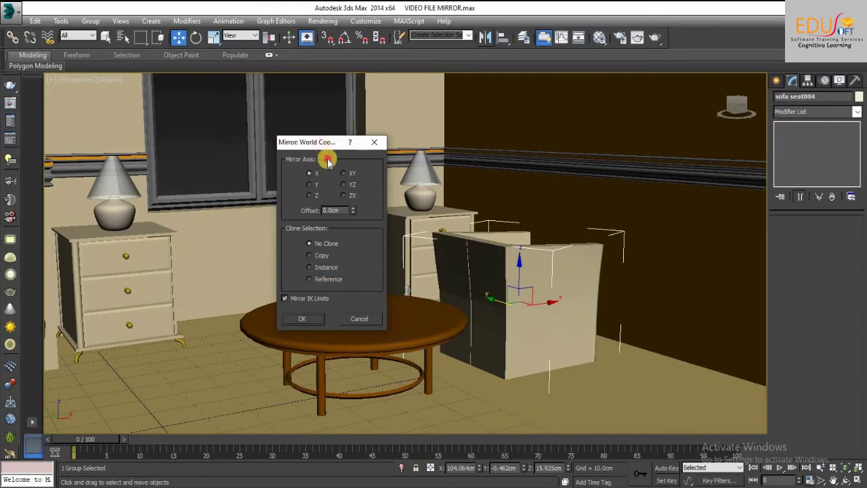
mouse_move(328, 144)
left_mouse_down()
mouse_move(287, 140)
mouse_move(331, 134)
left_mouse_up()
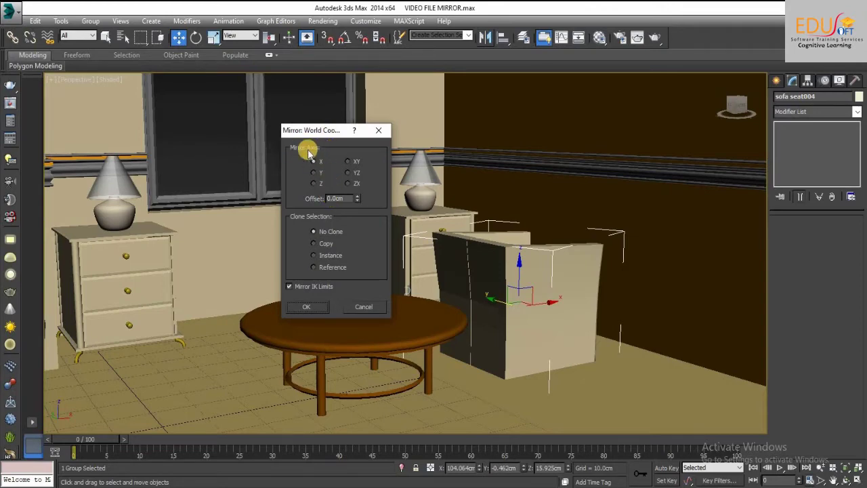
Step: Preview mirroring the armchair about the Y and X axes without cloning it
left_click(314, 171)
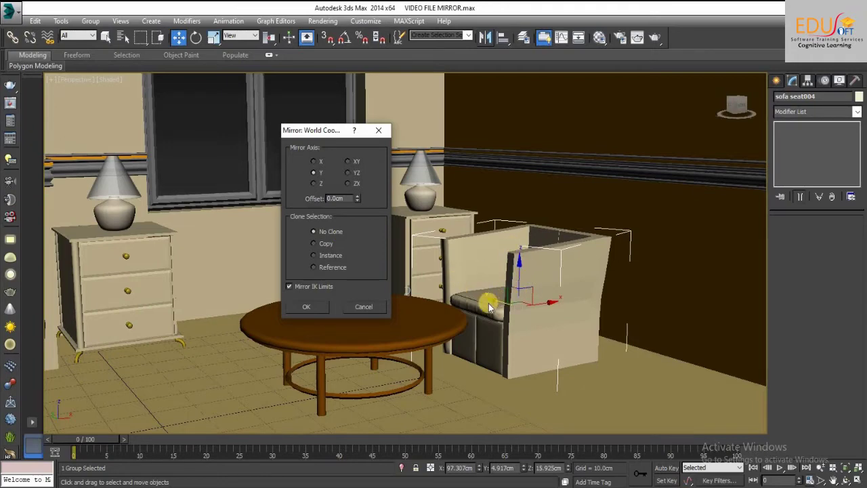
left_click(315, 161)
left_click(316, 172)
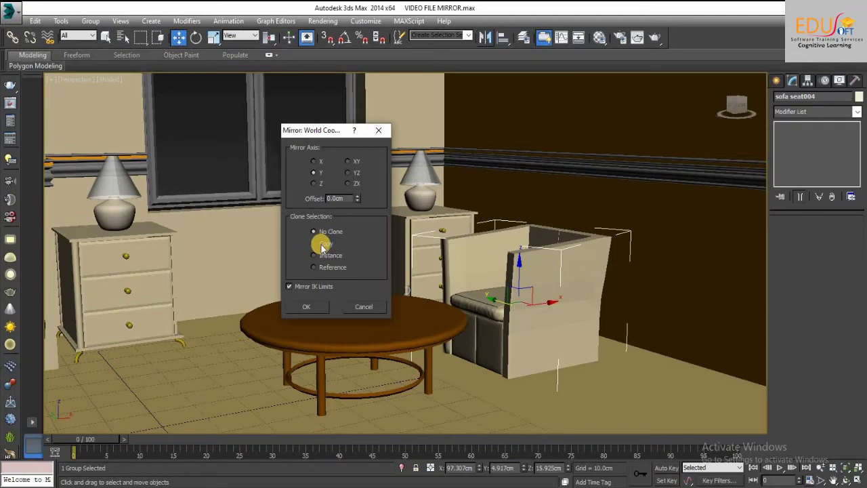
Step: Mirror the armchair about the X axis as a copy with an offset of -97 cm
left_click(322, 246)
left_click(314, 161)
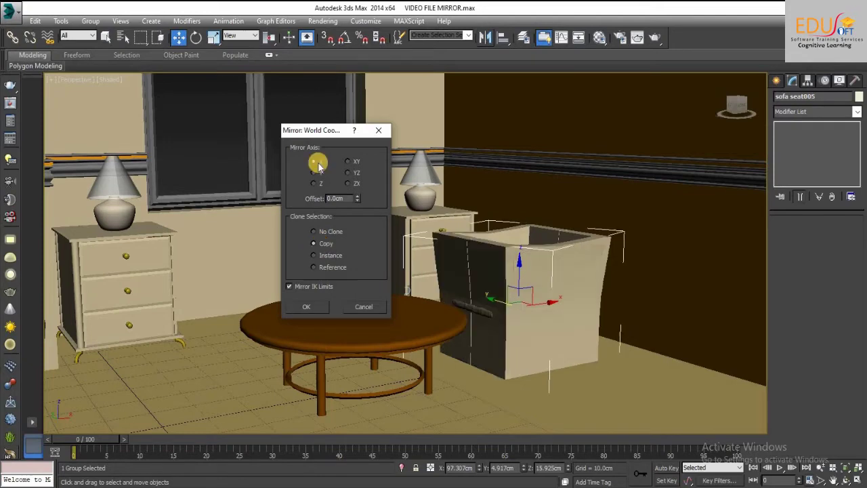
left_click_drag(357, 196, 558, 134)
left_click_drag(358, 196, 268, 374)
double_click(349, 198)
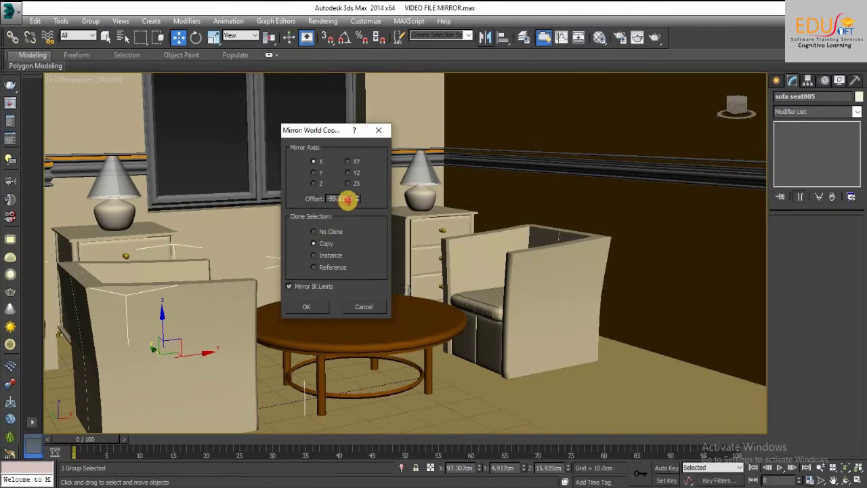
type("-97")
key("Return")
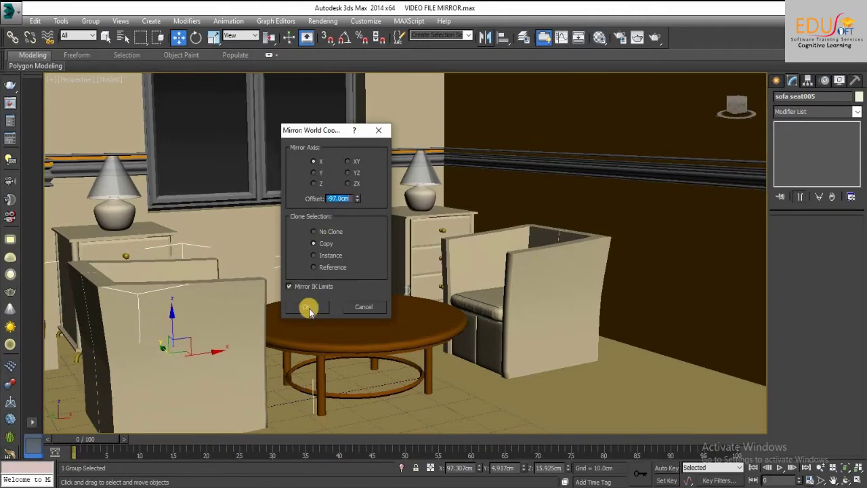
left_click(309, 308)
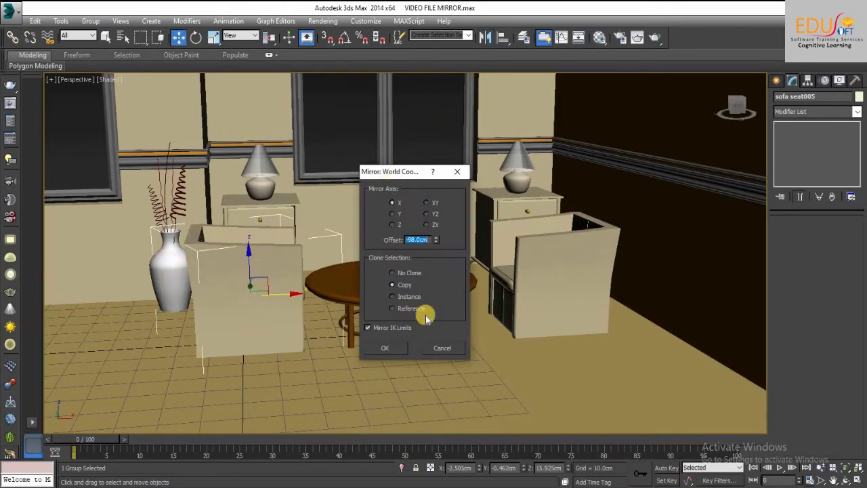
Step: Change the mirror's clone type to Instance and create the mirrored armchair
left_click_drag(396, 171, 671, 126)
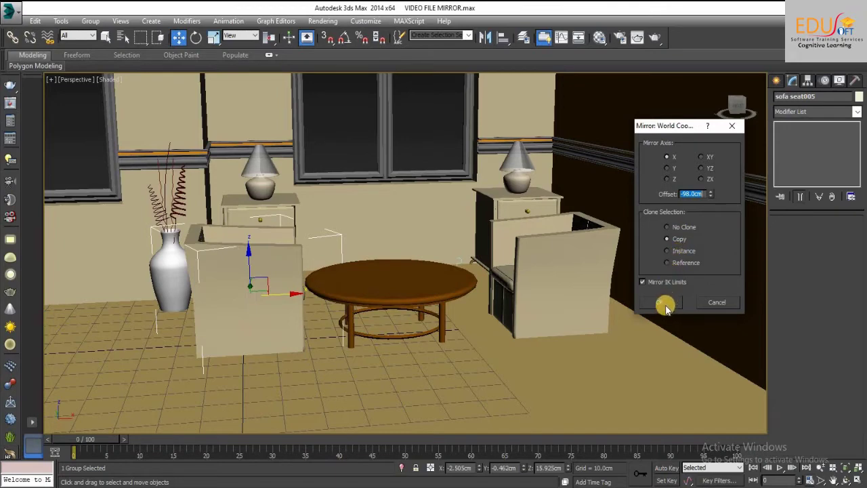
left_click(680, 255)
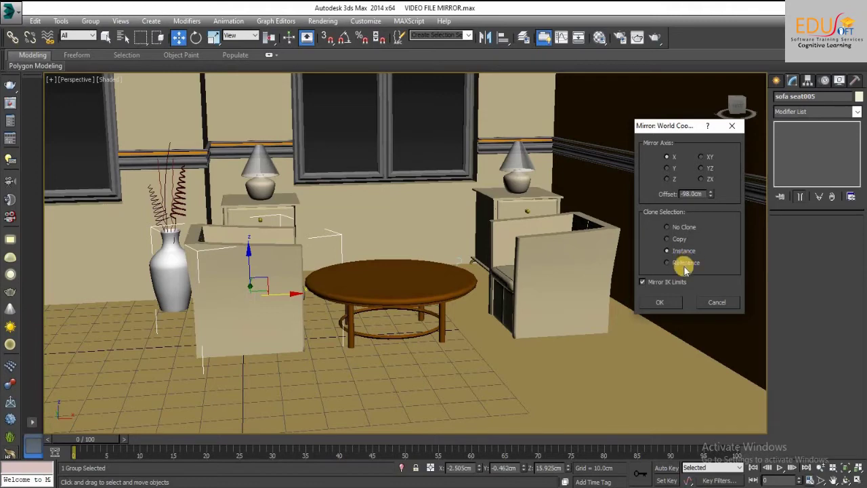
left_click(665, 302)
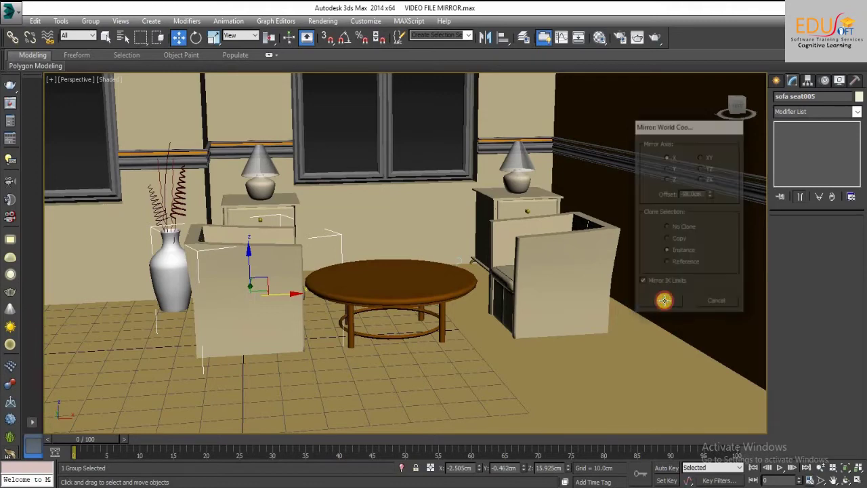
Step: Open the original armchair's group so its individual parts can be edited
left_click(556, 266)
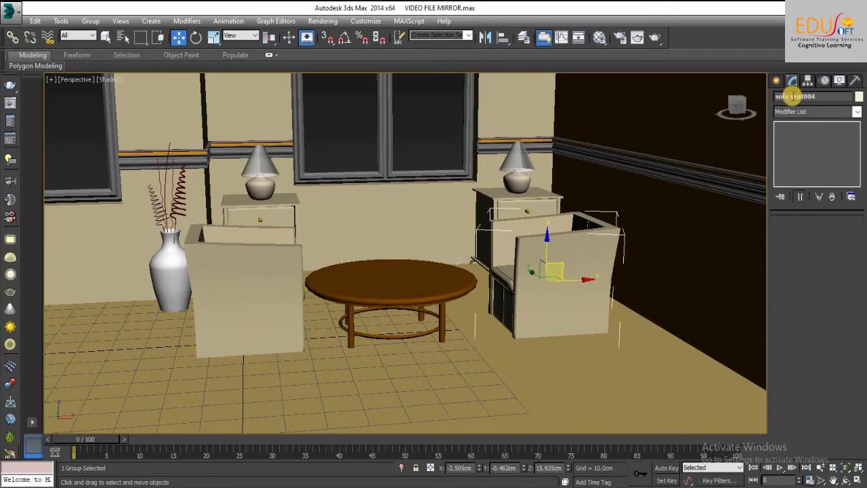
left_click(91, 21)
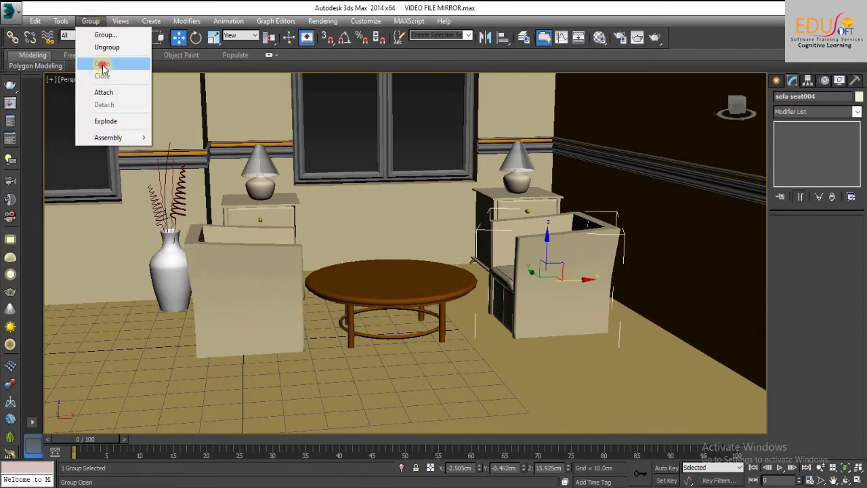
left_click(101, 63)
left_click(573, 259)
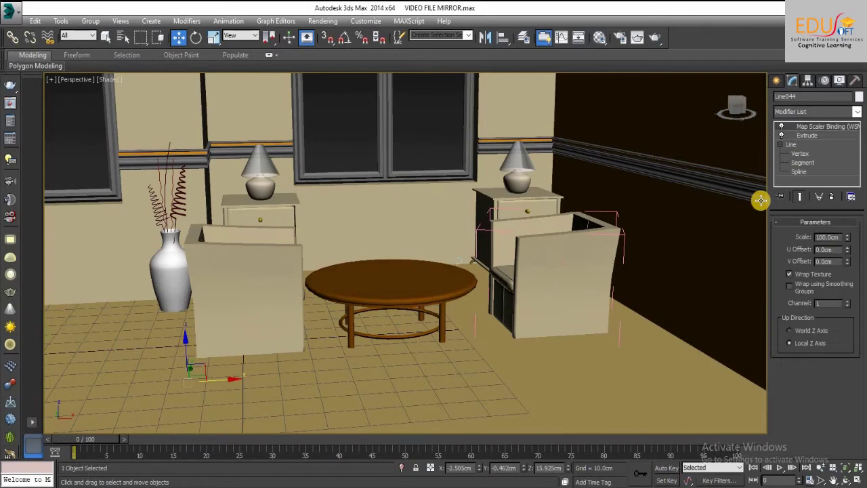
left_click(801, 153)
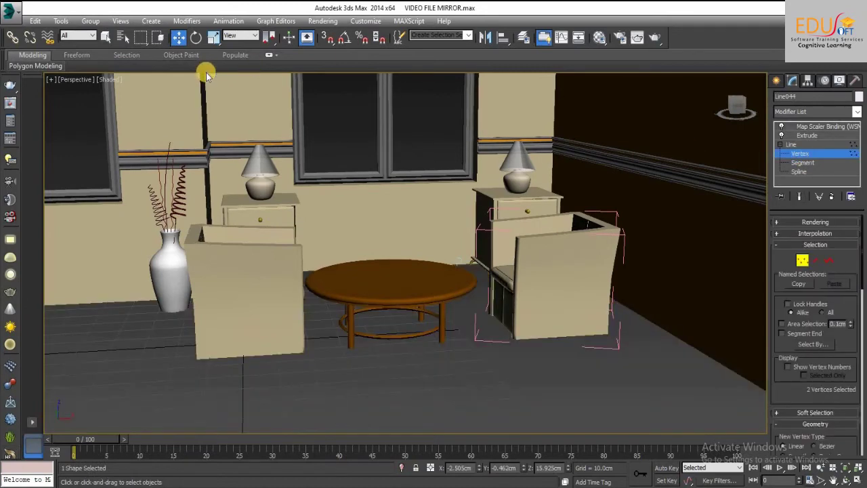
left_click(90, 21)
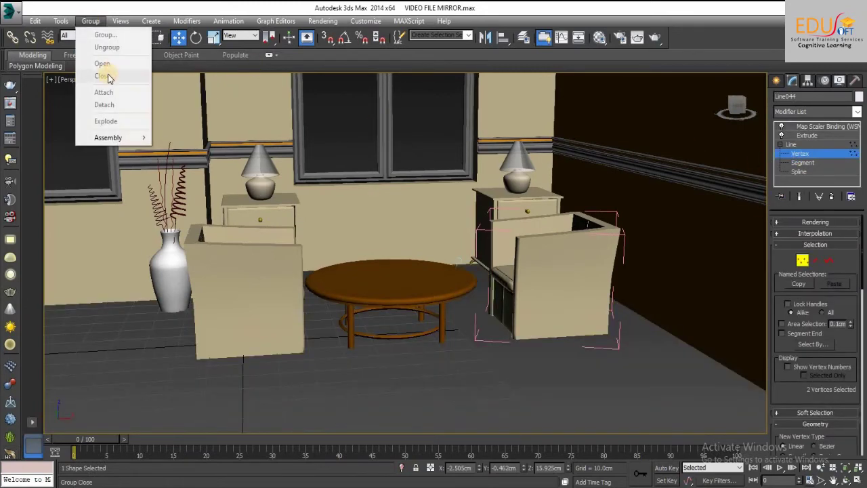
left_click(809, 136)
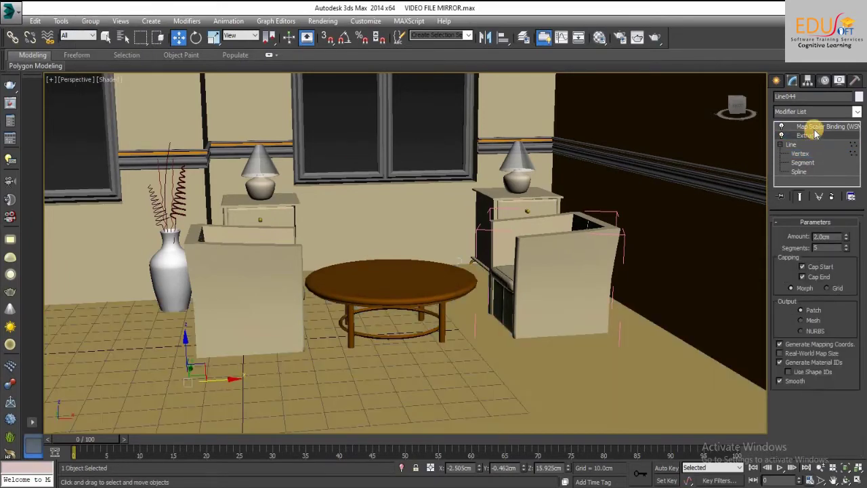
Step: Select the vertices along the top edges of the original armchair's editable poly frame
left_click(541, 243)
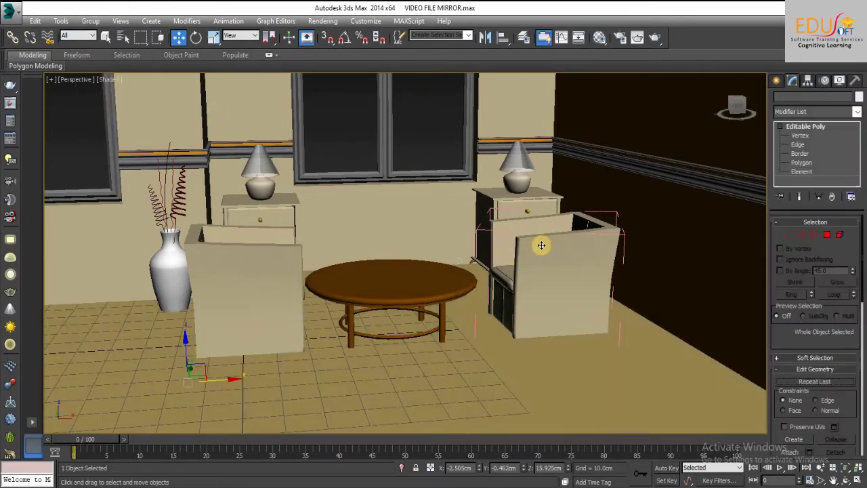
left_click(801, 135)
left_click(857, 478)
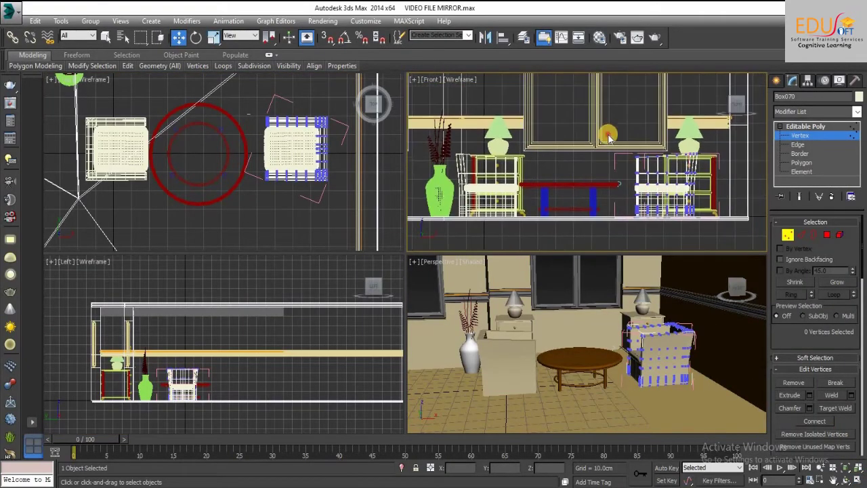
key("ctrl+a")
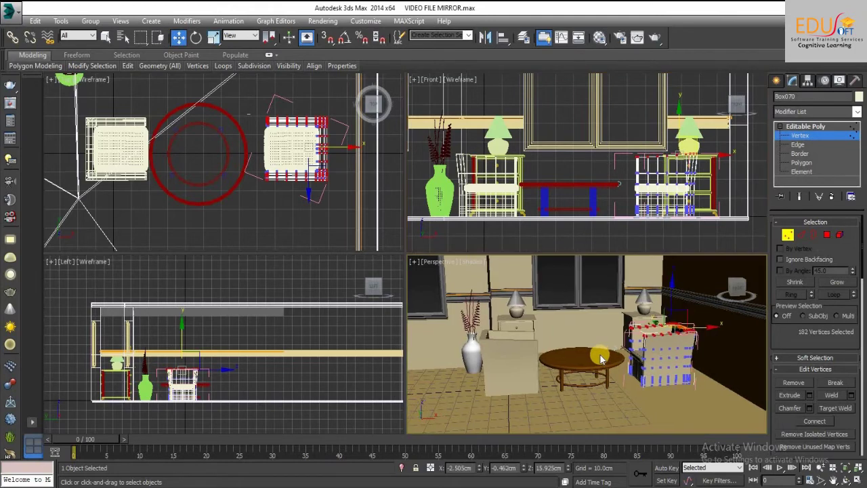
scroll(599, 355, "up", 5)
scroll(609, 359, "down", 5)
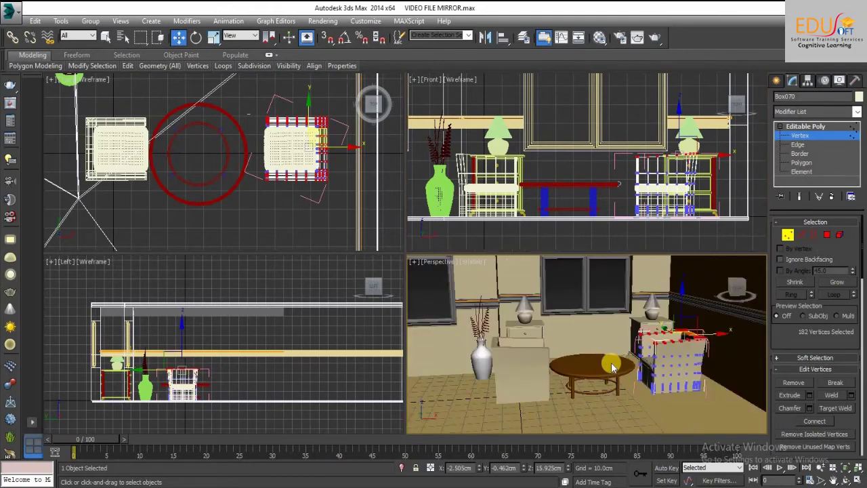
Step: Move the selected top vertices up and back down in the front view
left_click(820, 467)
mouse_move(675, 407)
left_mouse_down()
mouse_move(682, 401)
mouse_move(669, 398)
left_mouse_up()
right_click(677, 134)
left_click_drag(677, 133, 679, 106)
left_click_drag(680, 106, 680, 130)
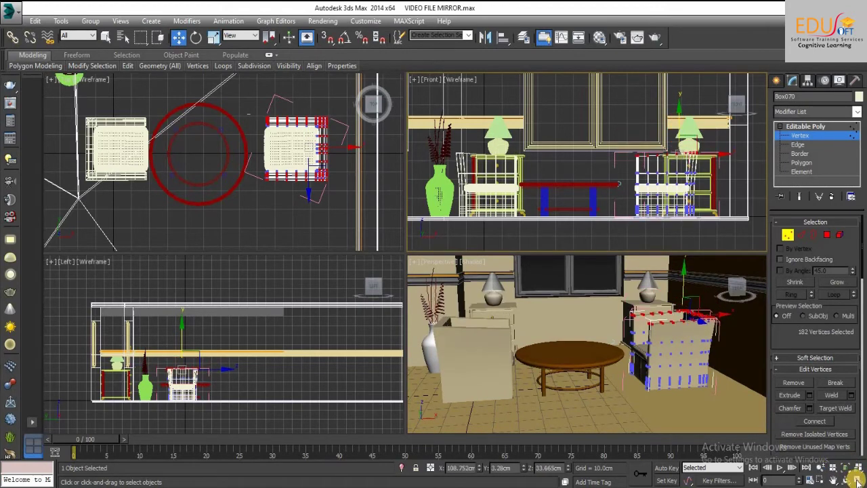
Step: Adjust the height of the armchair's top vertices along Z in the maximized perspective view, and leave vertex editing
left_click(853, 479)
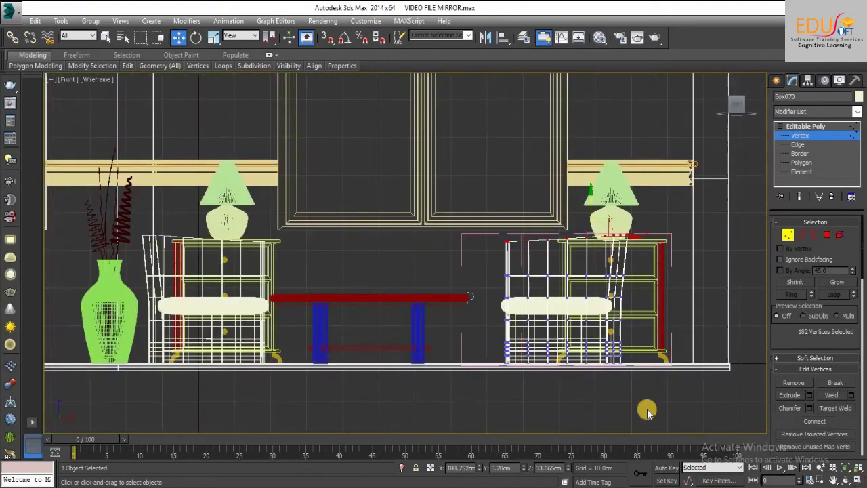
left_click(855, 477)
left_click(855, 479)
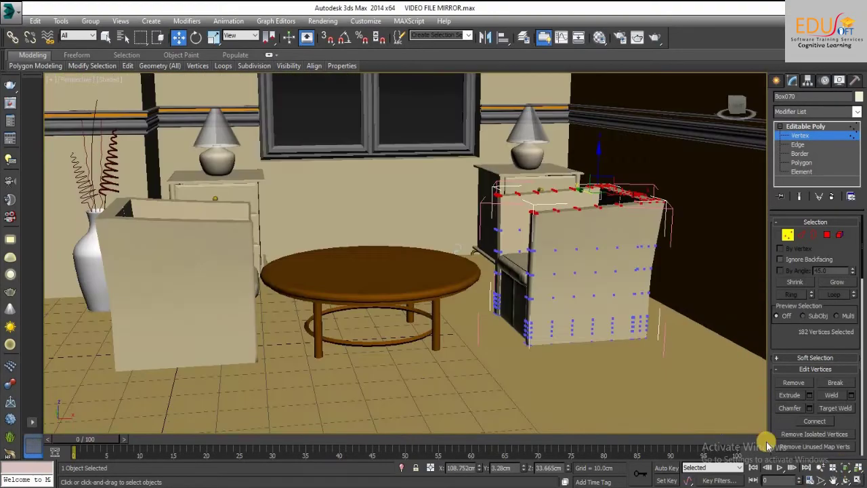
key("shift+z")
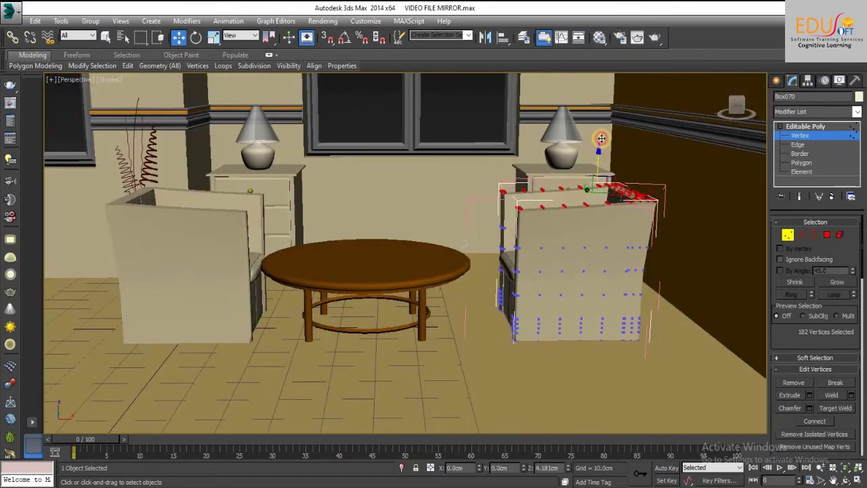
mouse_move(595, 171)
left_mouse_down()
mouse_move(601, 144)
mouse_move(590, 183)
mouse_move(591, 171)
left_mouse_up()
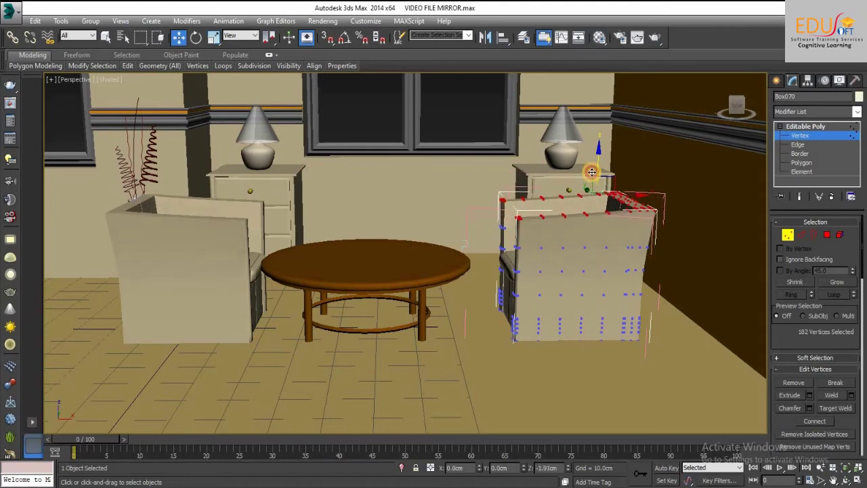
left_click(798, 127)
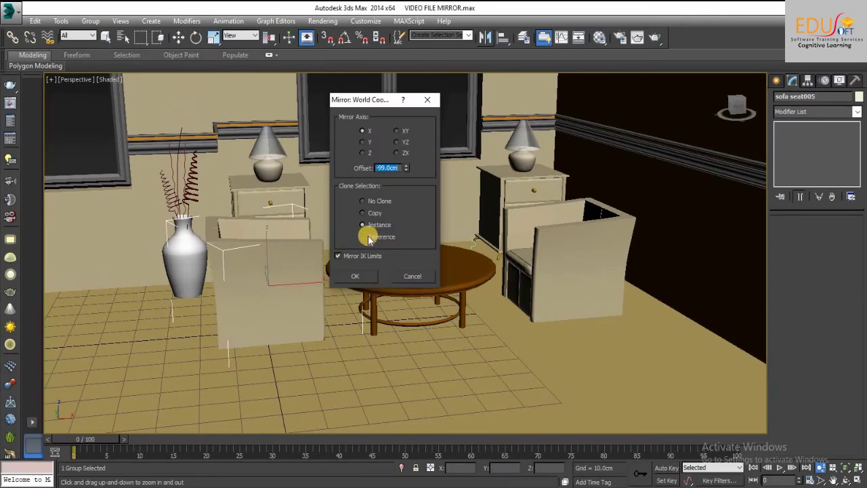
Step: Set the clone type of the mirrored armchair to Reference
left_click(372, 238)
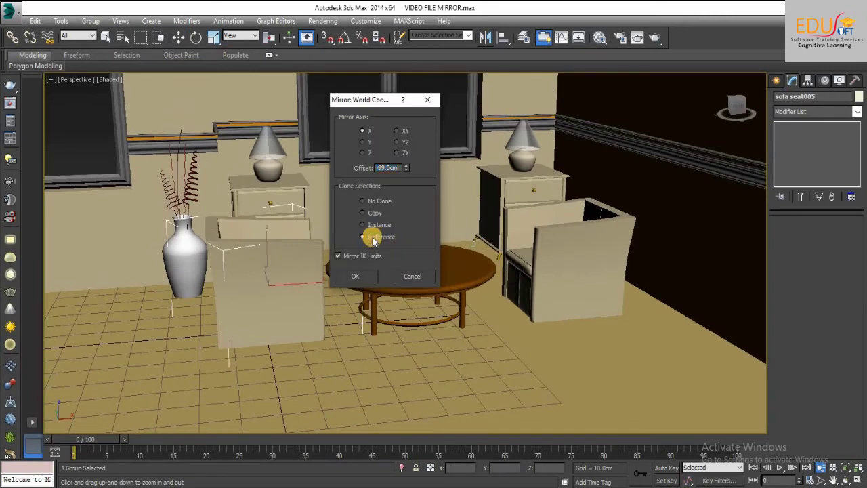
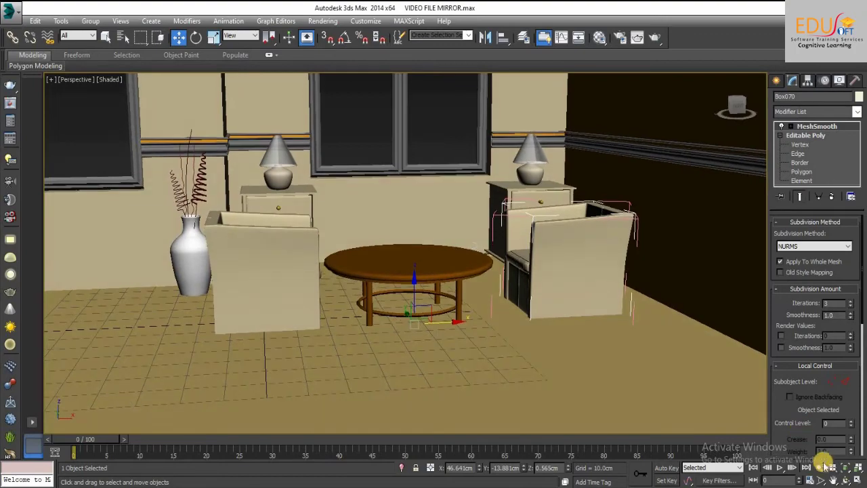
Step: Open the group of the mirrored armchair beside the vase and select its frame
left_click(820, 467)
left_click_drag(573, 326, 203, 242)
key("w")
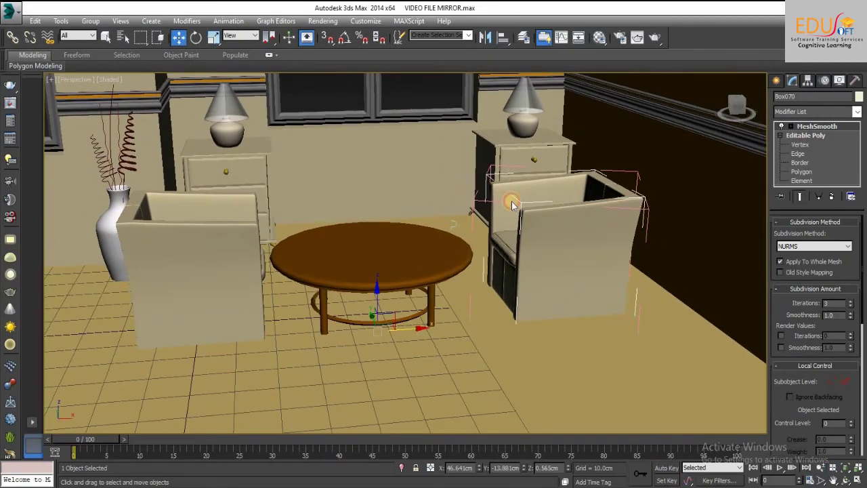
key("ctrl+d")
left_click(210, 235)
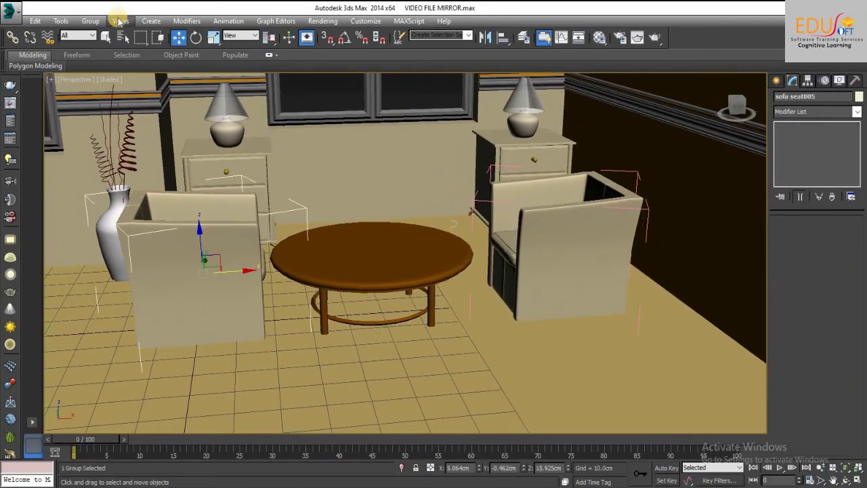
left_click(90, 21)
left_click(102, 63)
left_click(178, 233)
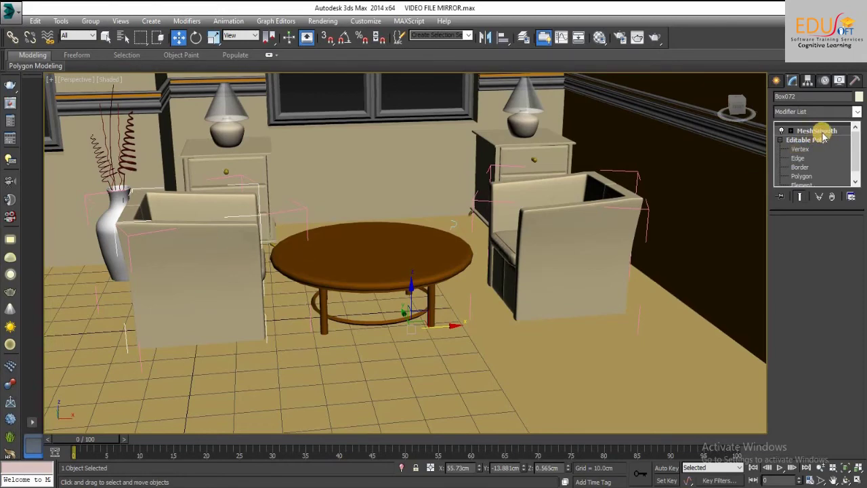
Step: Compare the modifier stacks of both armchair frames and delete MeshSmooth from the mirrored armchair's frame
left_click(600, 248)
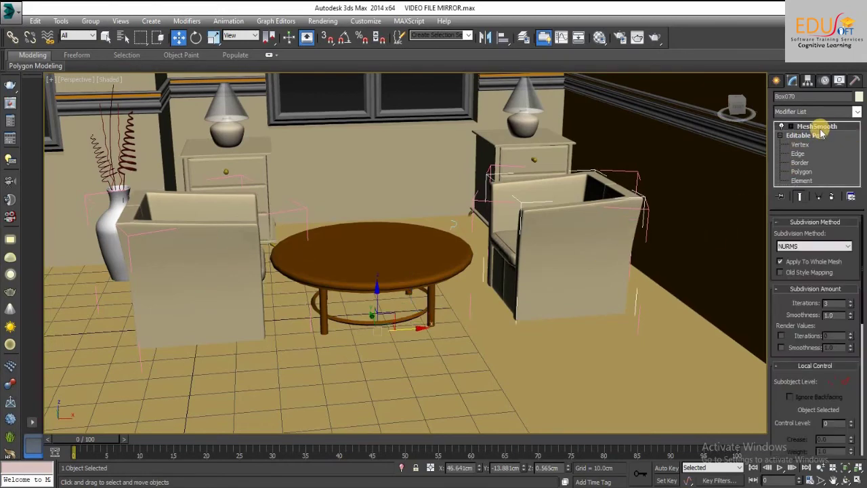
left_click(207, 261)
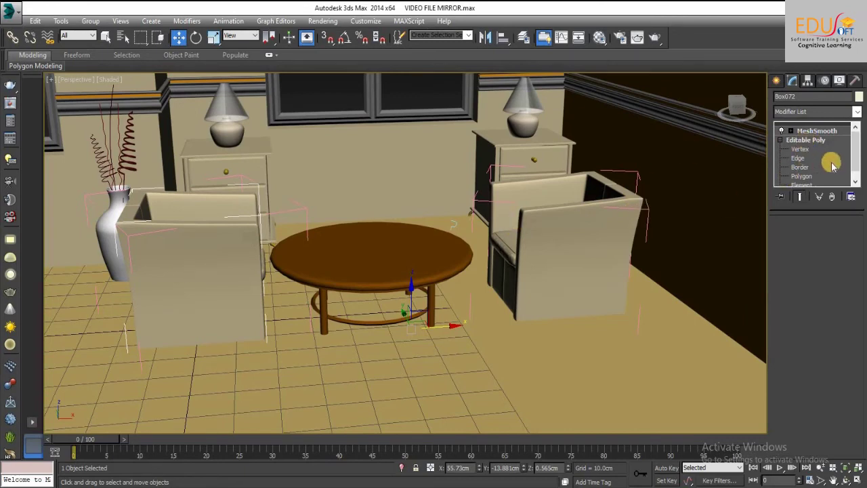
left_click(820, 131)
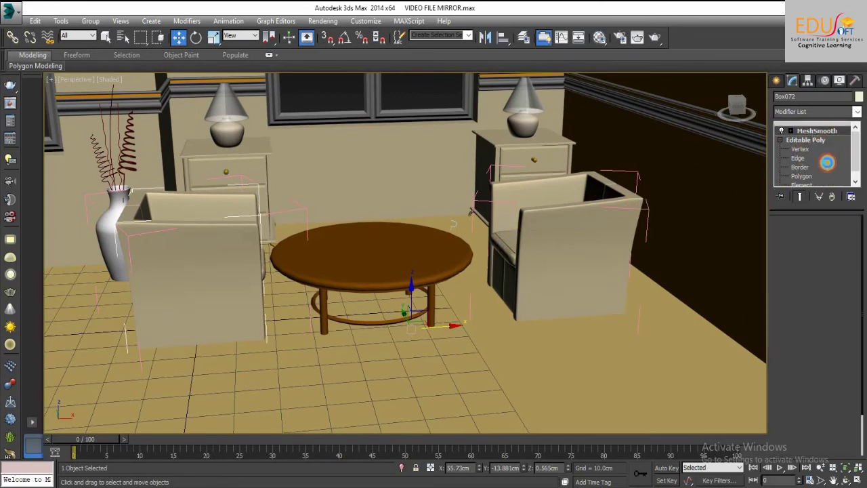
left_click(832, 196)
Step: Select the original armchair's frame and close that armchair's group
left_click(629, 197)
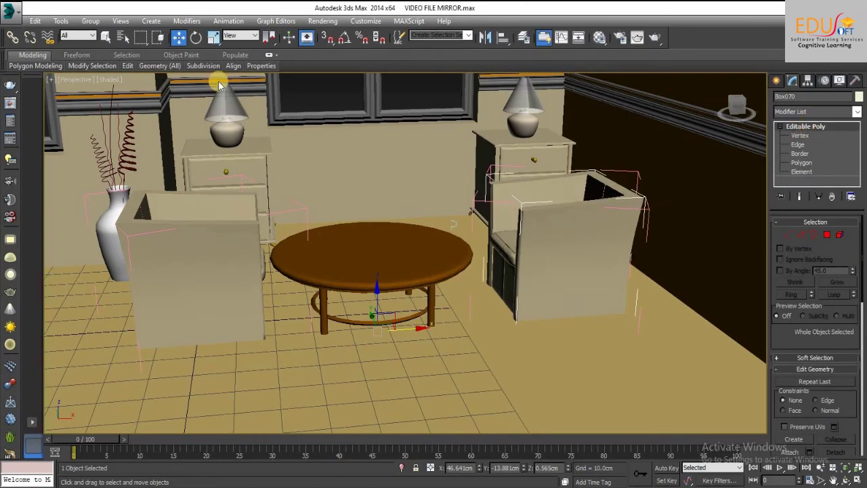
left_click(92, 22)
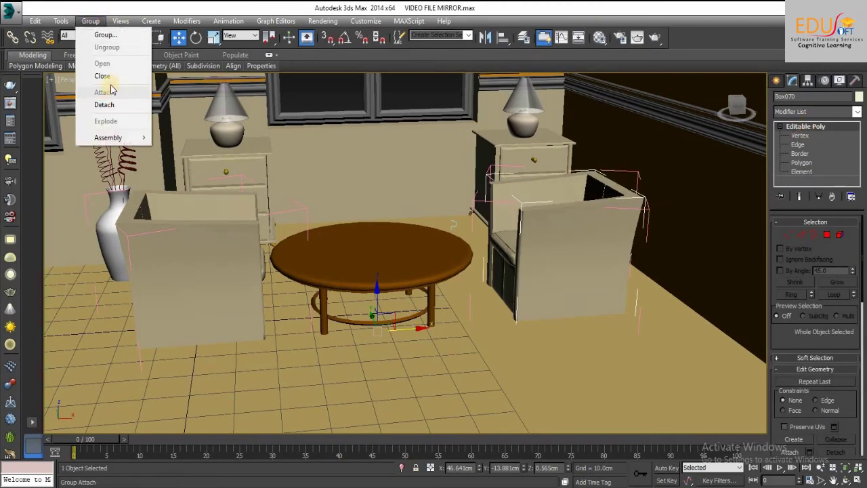
left_click(109, 80)
Step: Apply a MeshSmooth modifier to the mirrored armchair's frame and set its subdivision iterations to 3
left_click(127, 227)
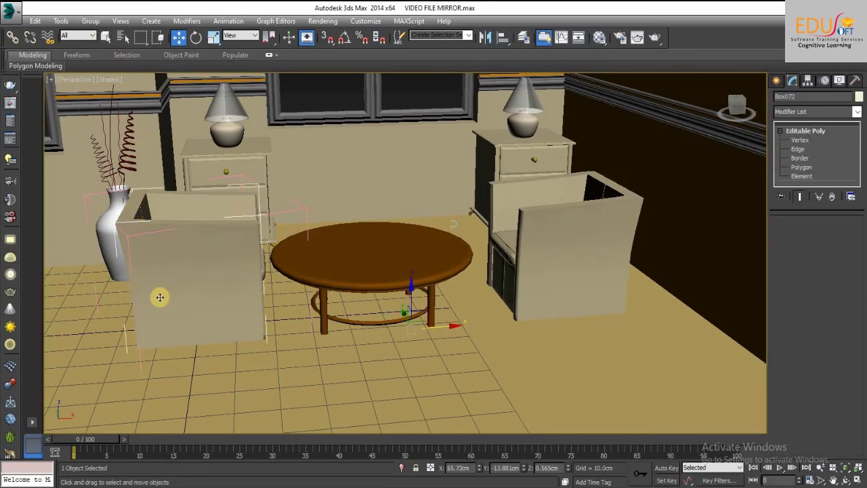
left_click(825, 113)
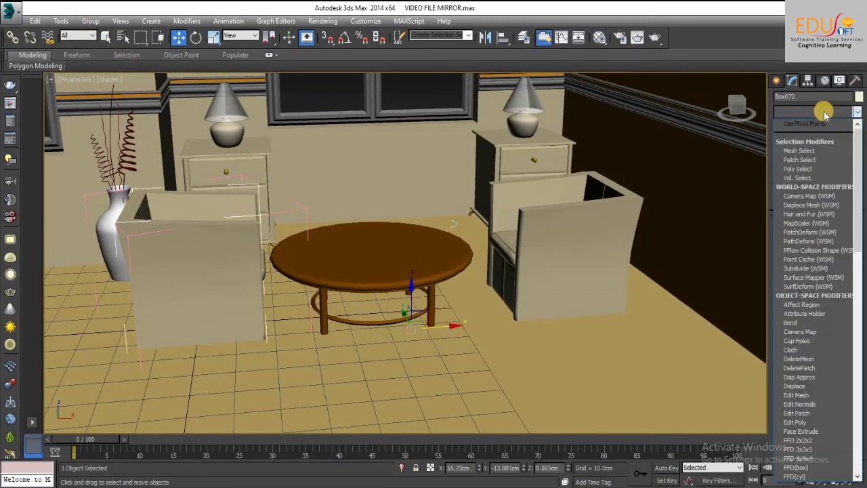
scroll(810, 162, "down", 15)
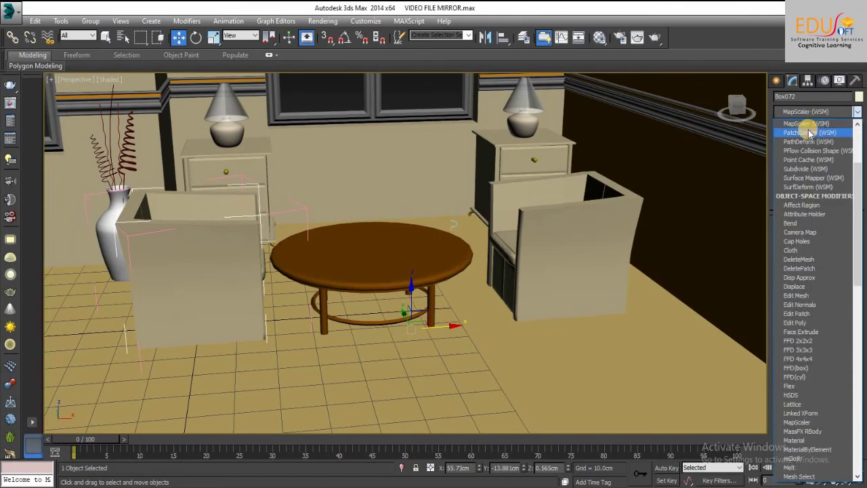
left_click(804, 187)
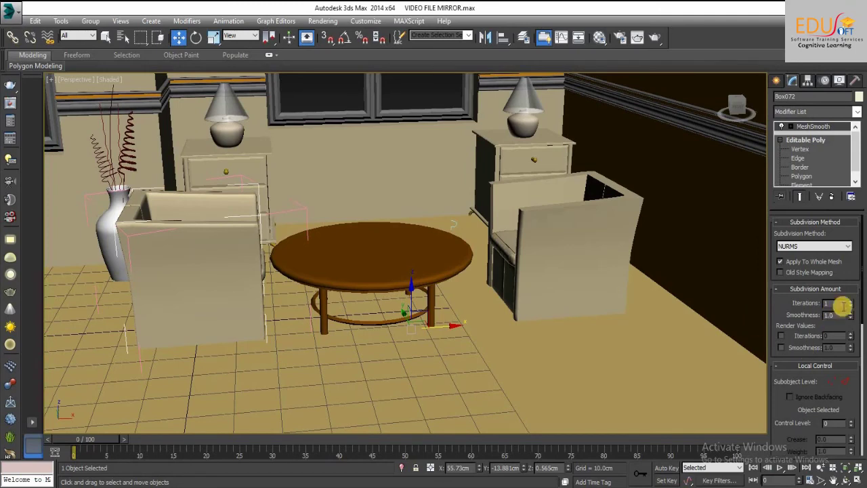
left_click(851, 302)
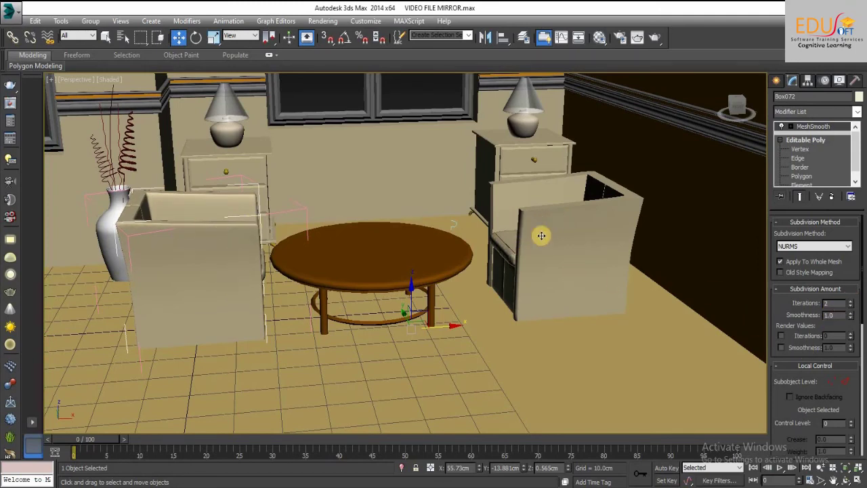
left_click(851, 302)
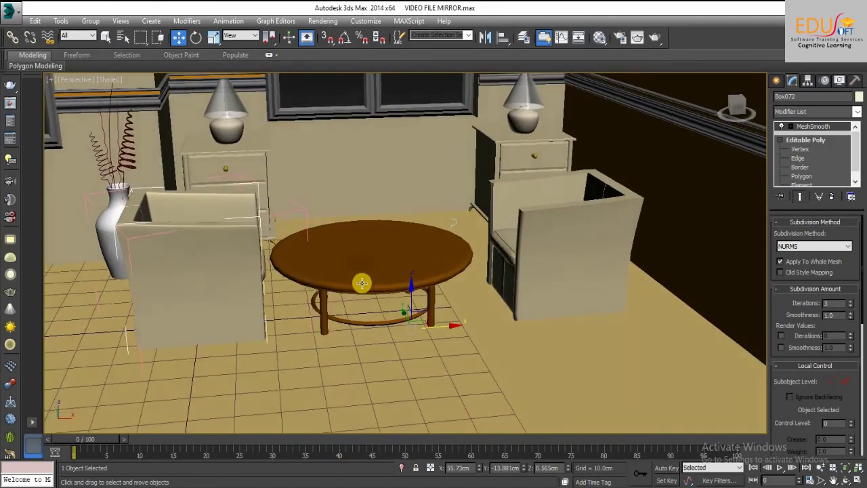
Step: Select the original armchair's group in a closer view and open it
left_click(819, 467)
left_click_drag(441, 285, 567, 226)
key("w")
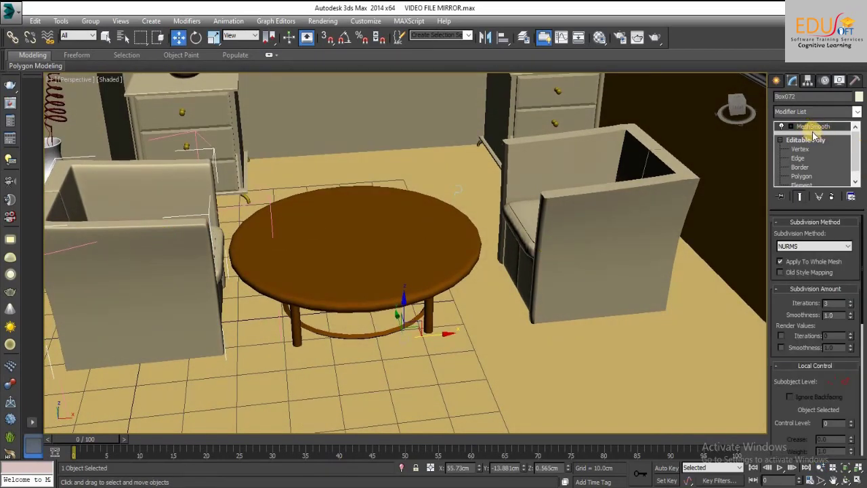
left_click(633, 207)
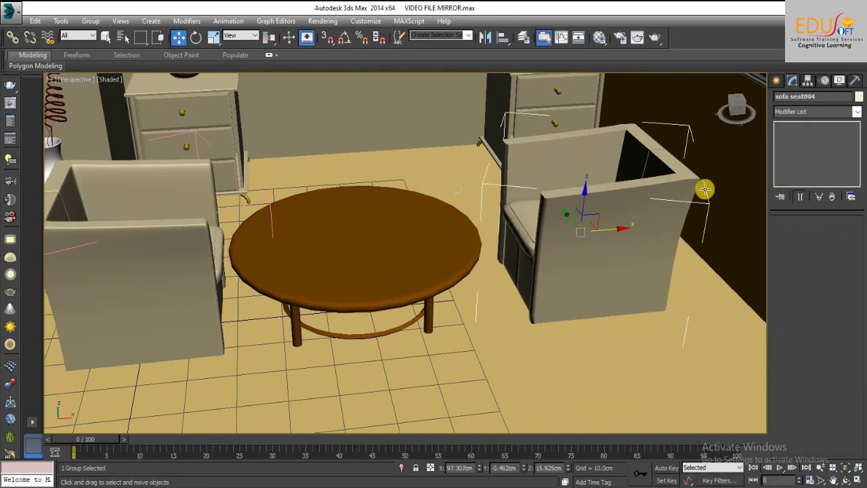
left_click(91, 21)
left_click(107, 63)
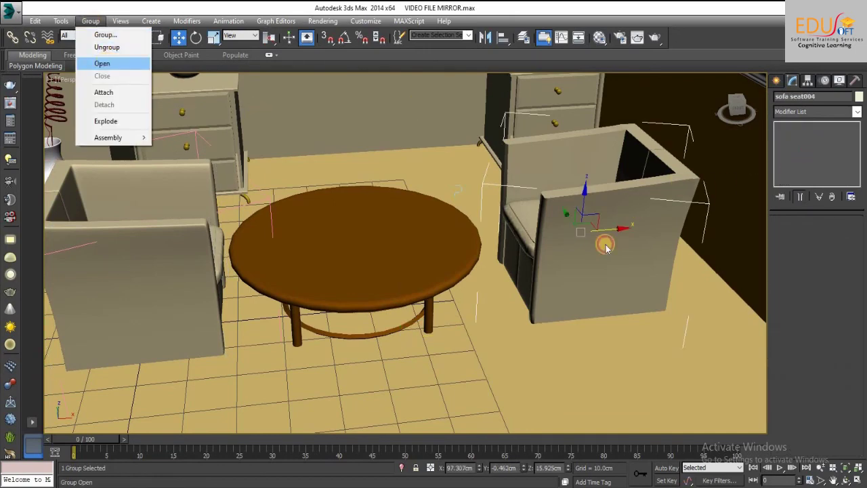